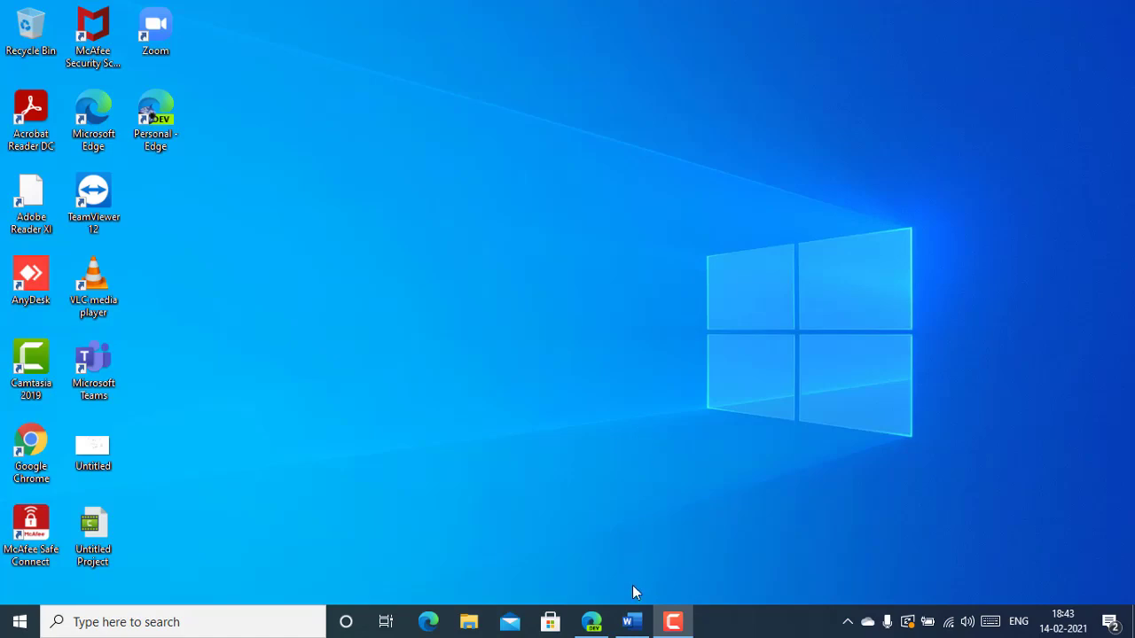
# Switch to the desktop Word document and dictate a paragraph under the title on creating a Google account, signing in to YouTube and starting a channel.
pyautogui.click(632, 624)
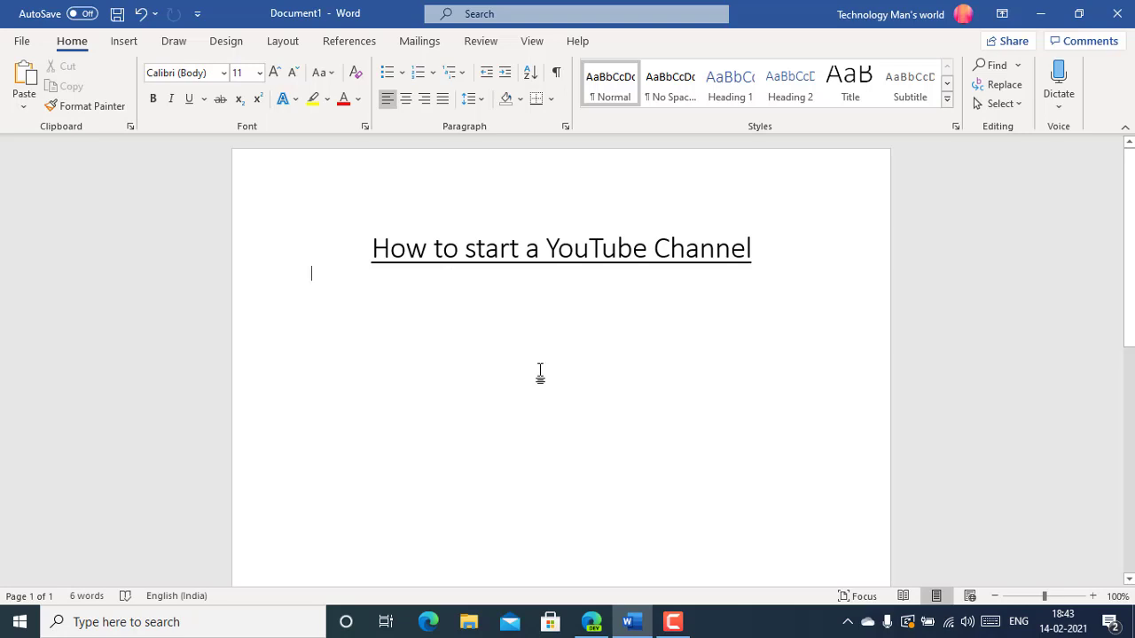
pyautogui.click(1060, 80)
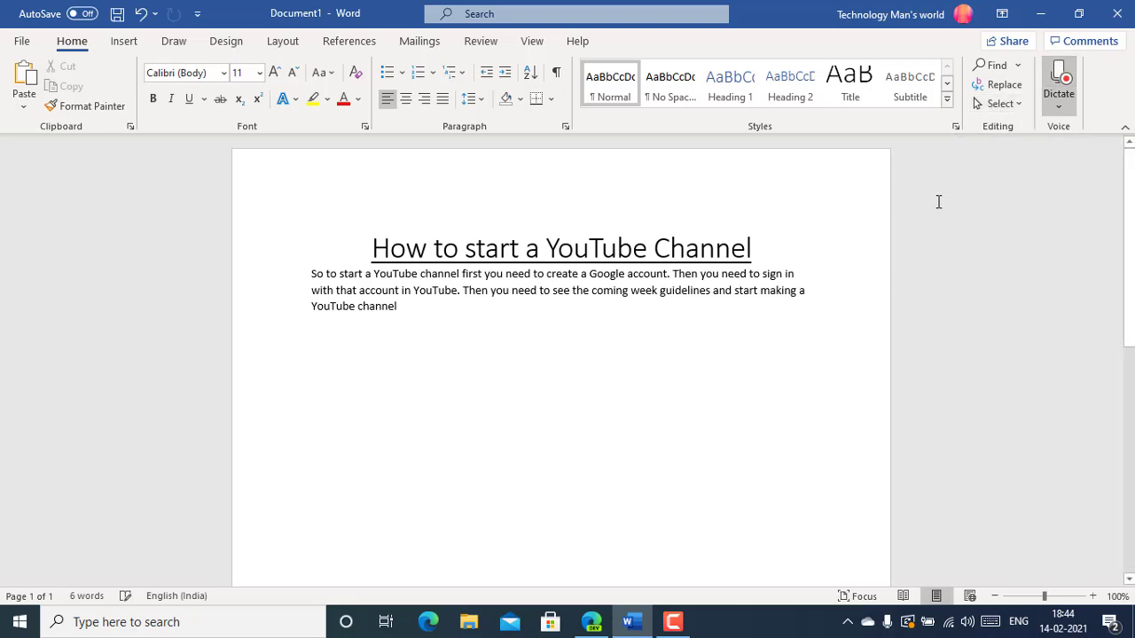
pyautogui.click(1068, 76)
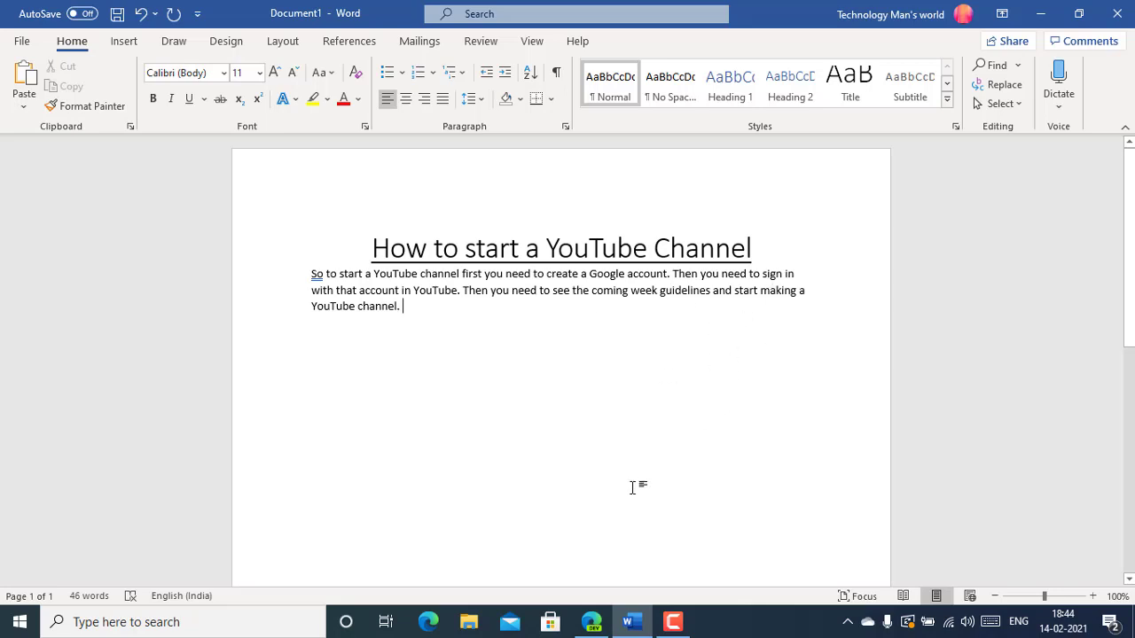
# Switch to Document 4 in Word Online and dictate "So this is how you can start a YouTube channel" below the title.
pyautogui.click(591, 622)
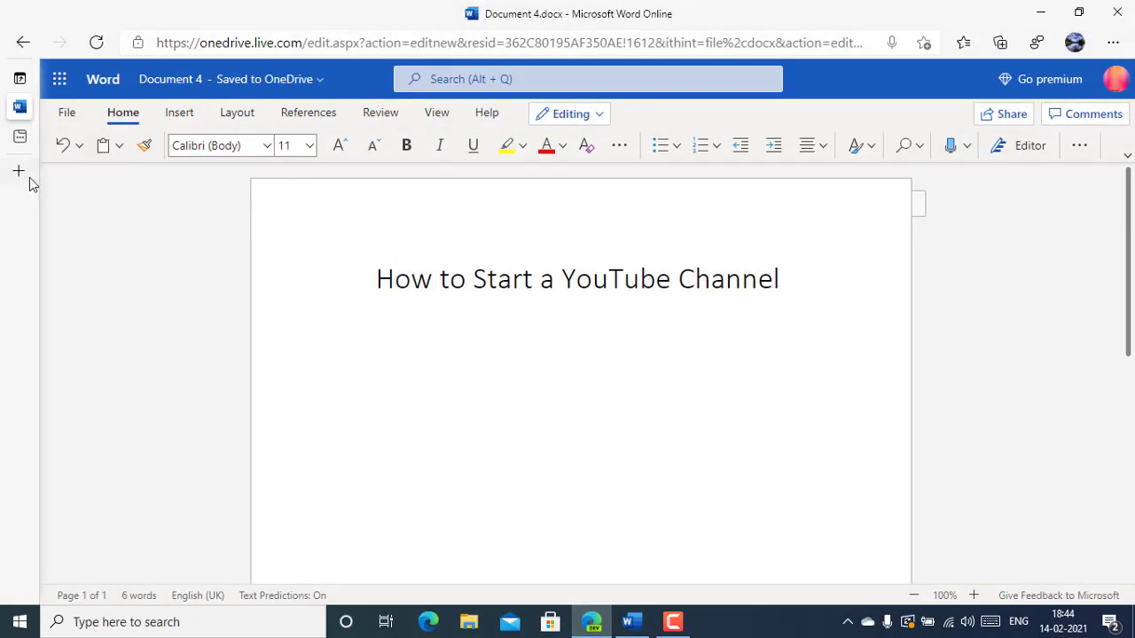
pyautogui.moveTo(4, 178)
pyautogui.click(39, 140)
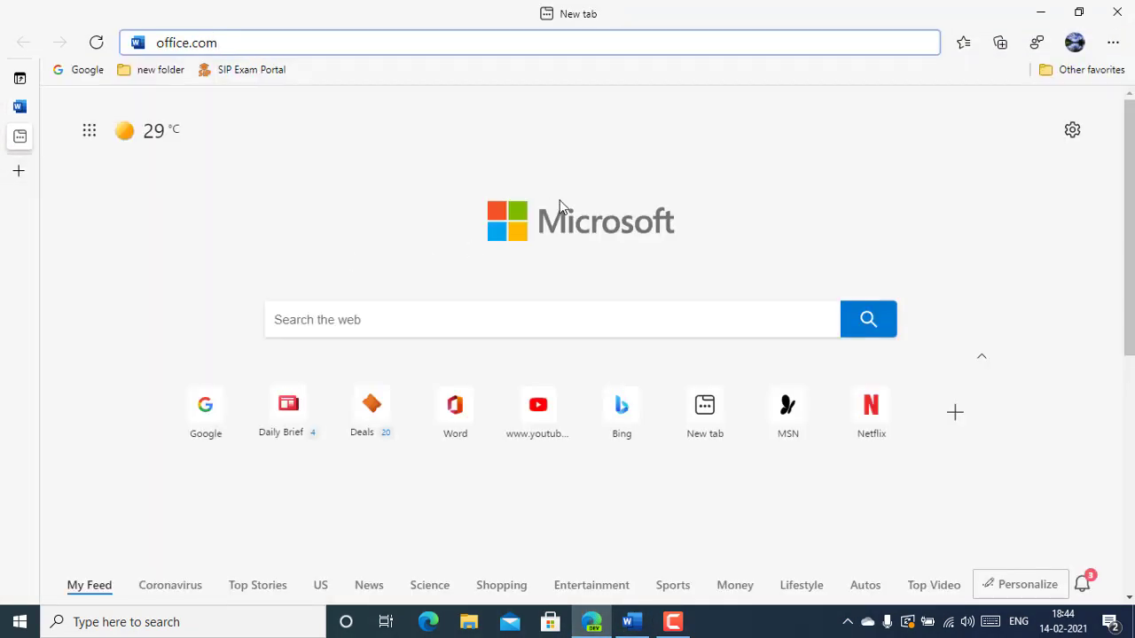
pyautogui.click(53, 106)
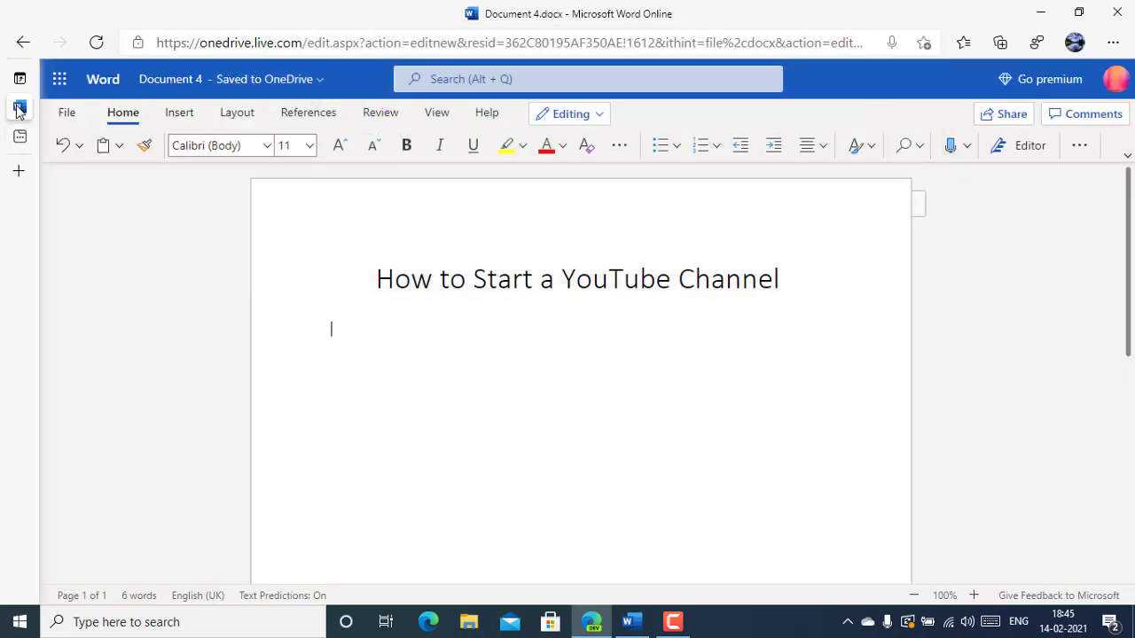
pyautogui.click(947, 150)
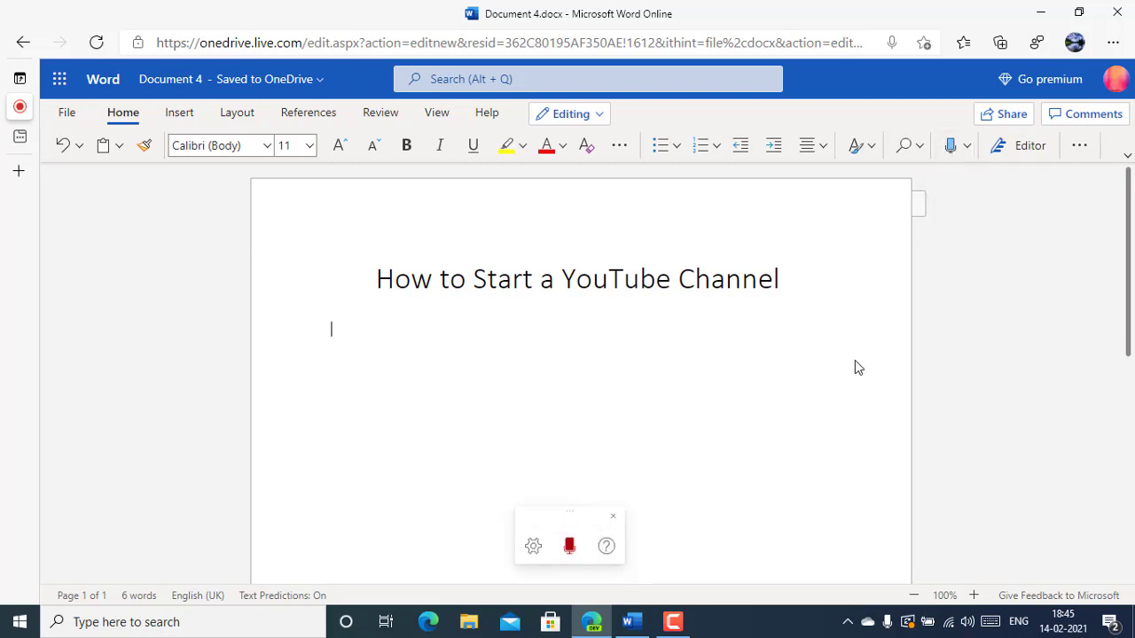
pyautogui.click(569, 544)
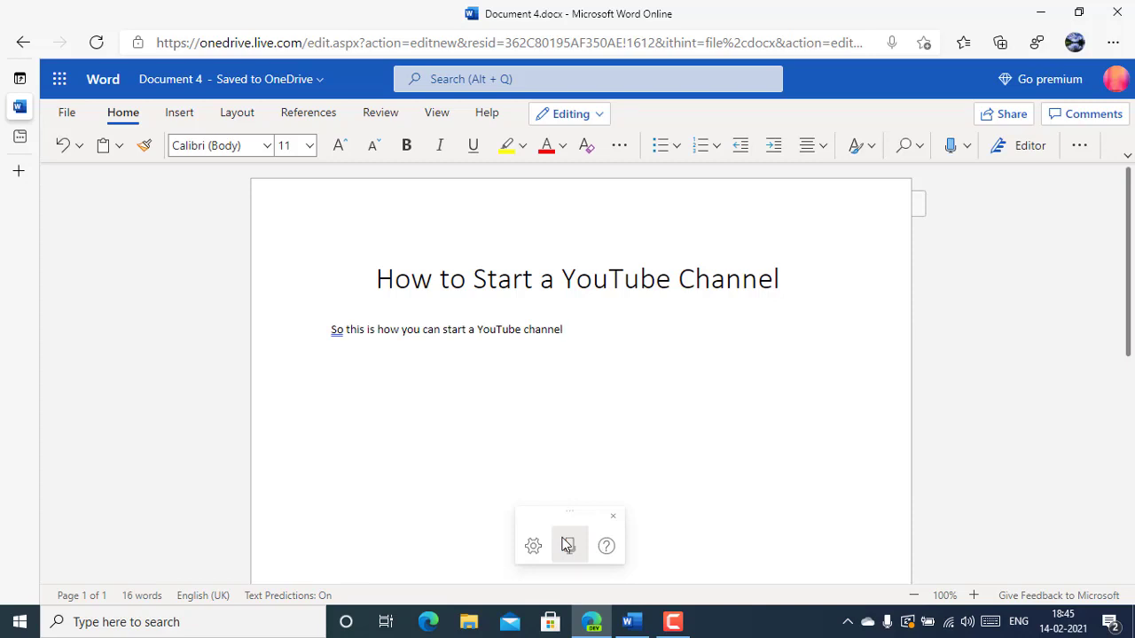
# Format the dictated sentence below the title as bold, italic and underlined with voice commands.
pyautogui.click(568, 544)
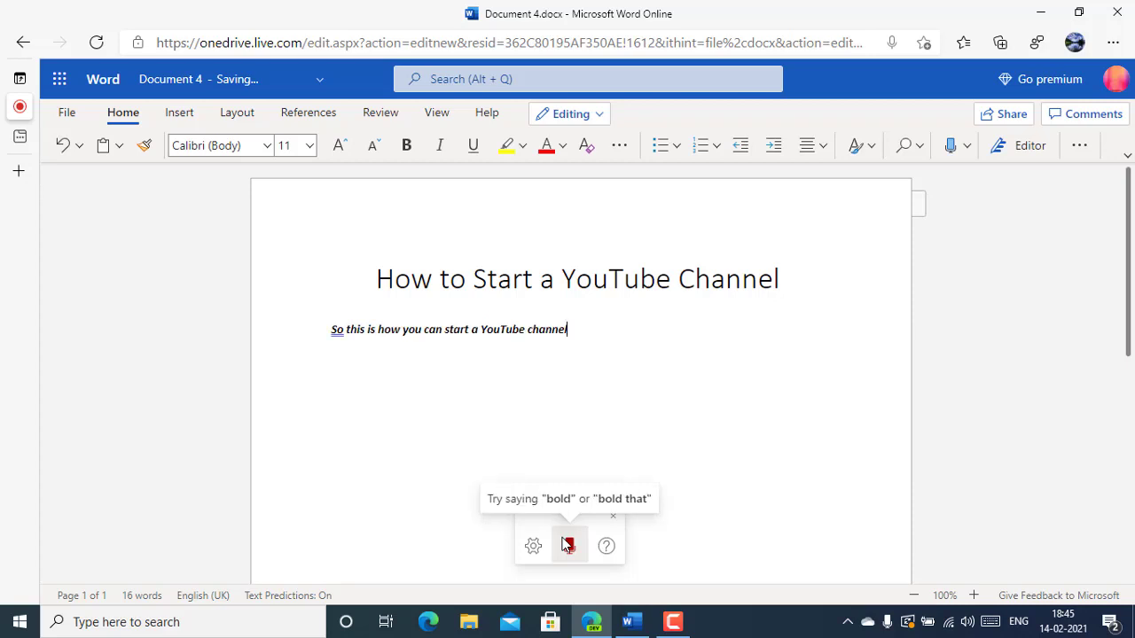
pyautogui.click(568, 545)
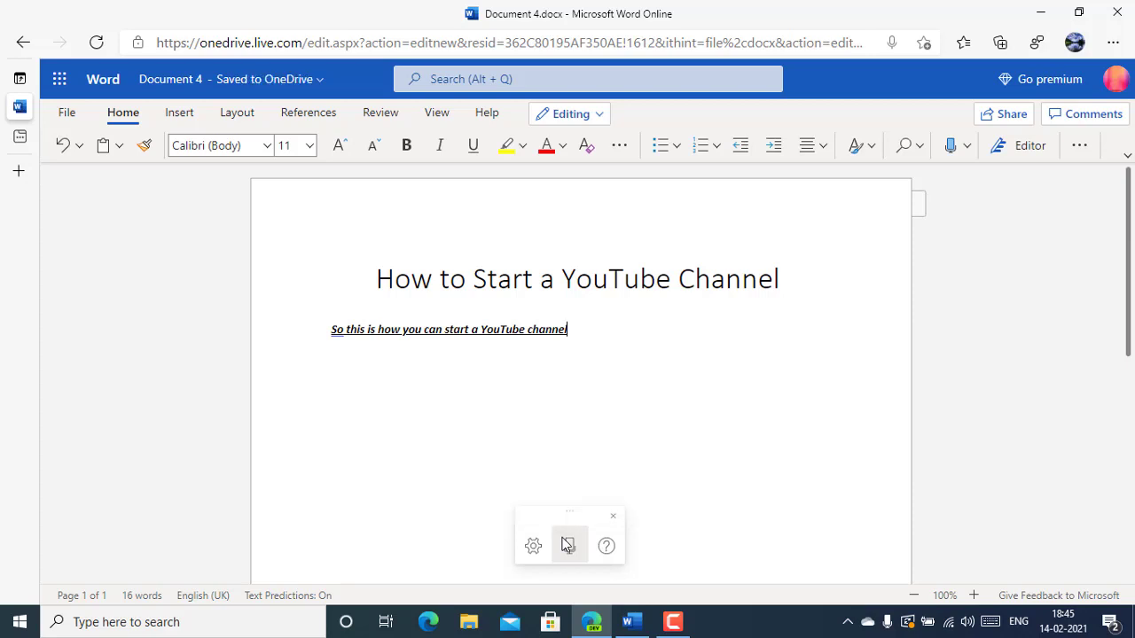
pyautogui.click(567, 544)
pyautogui.click(567, 544)
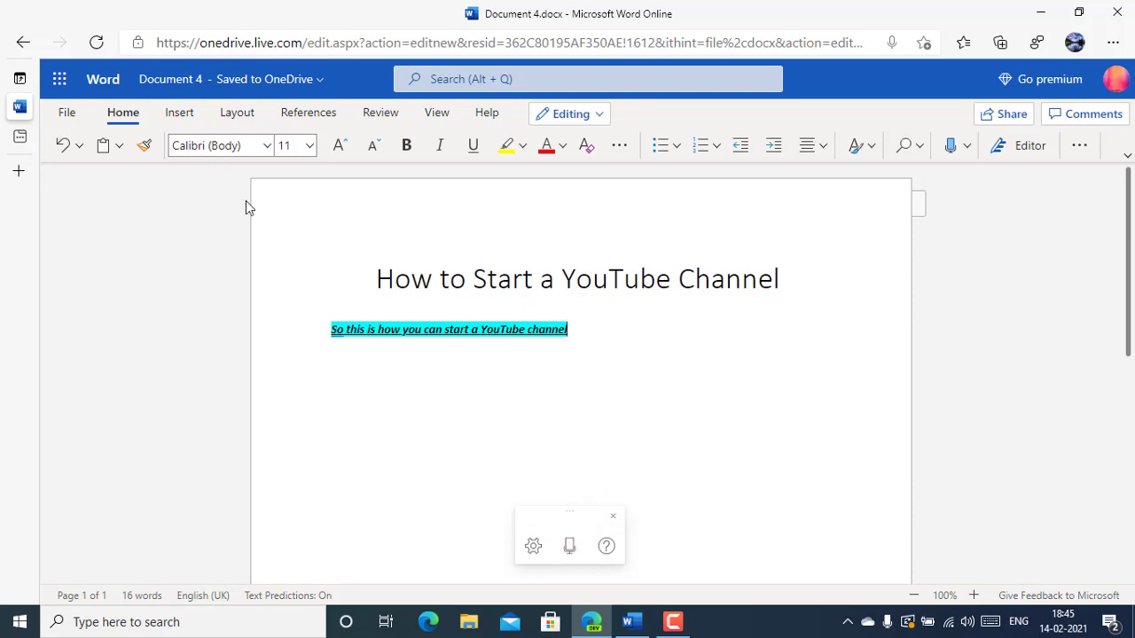
pyautogui.click(64, 146)
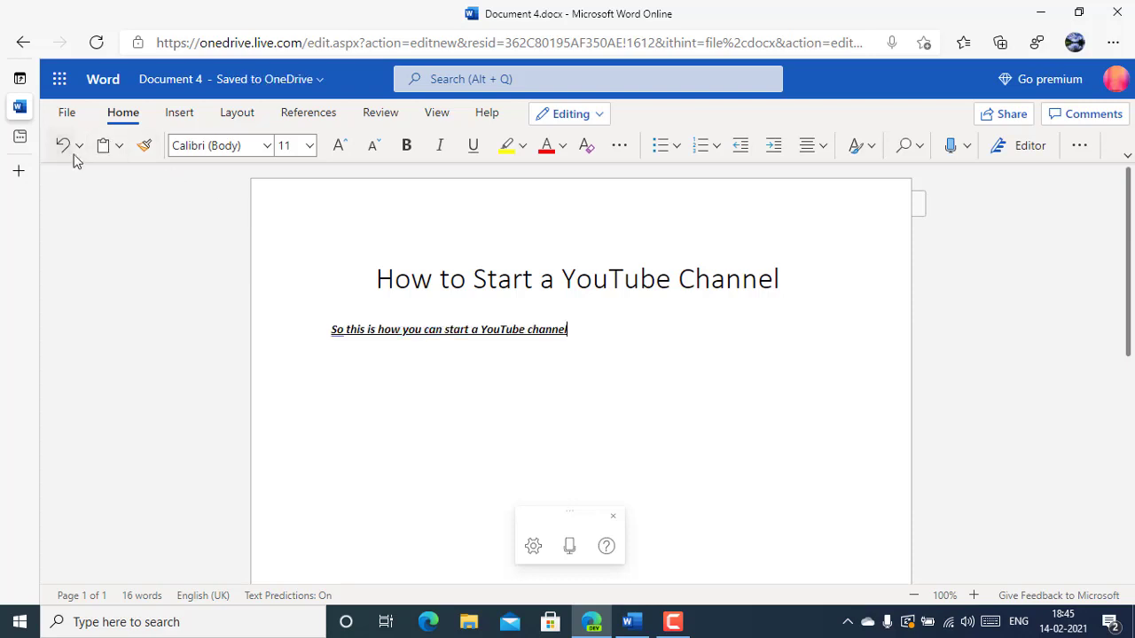
# Highlight only the word "YouTube" in the dictated sentence in turquoise with a voice command.
pyautogui.click(573, 543)
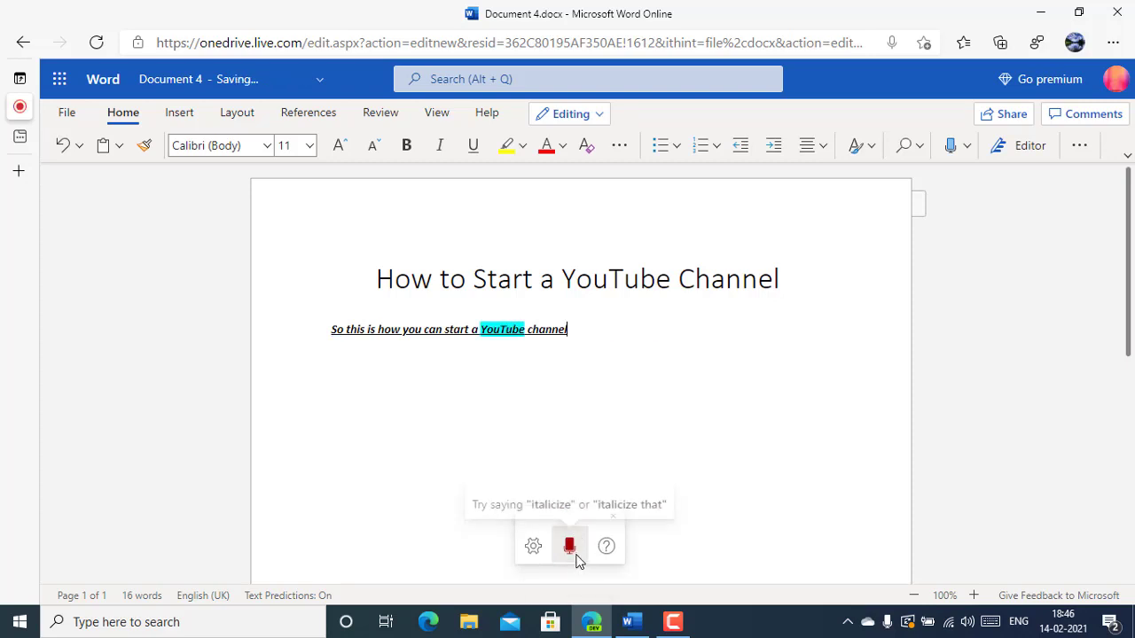
pyautogui.click(571, 548)
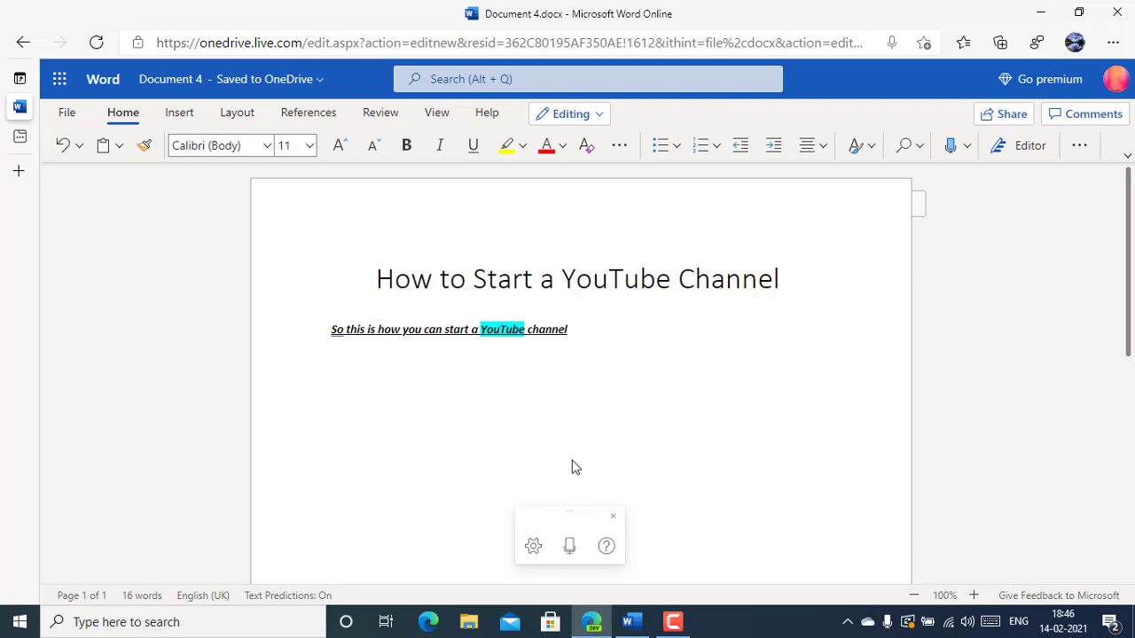
# Dictate a four-item bulleted list: create a Google account, sign in to YouTube, see the community guidelines, start working with your channel.
pyautogui.click(572, 550)
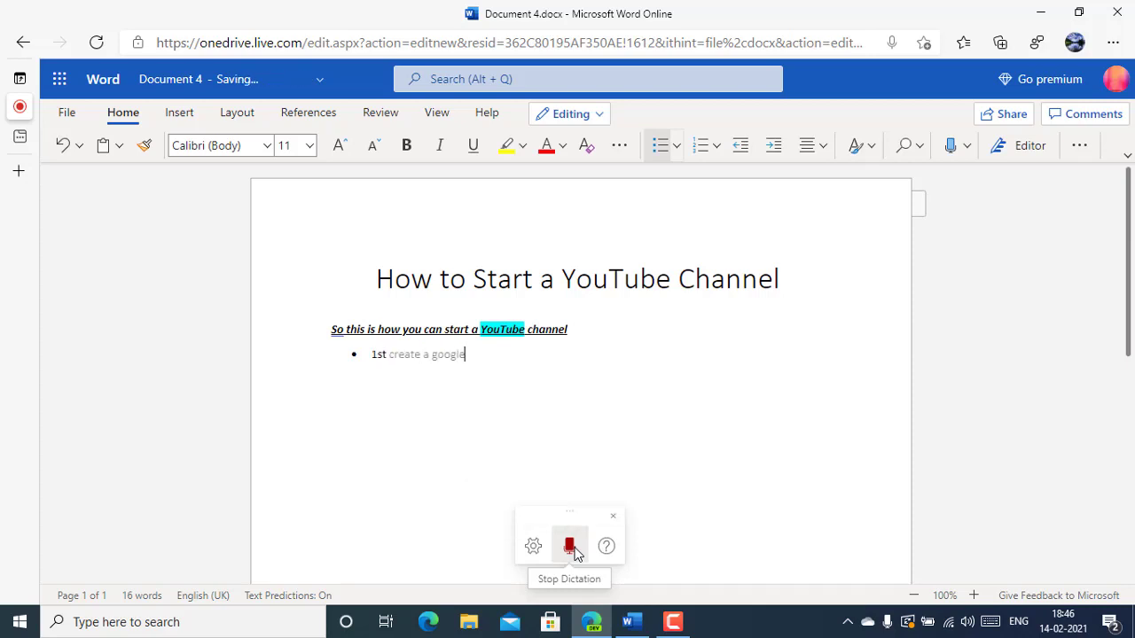
pyautogui.click(570, 548)
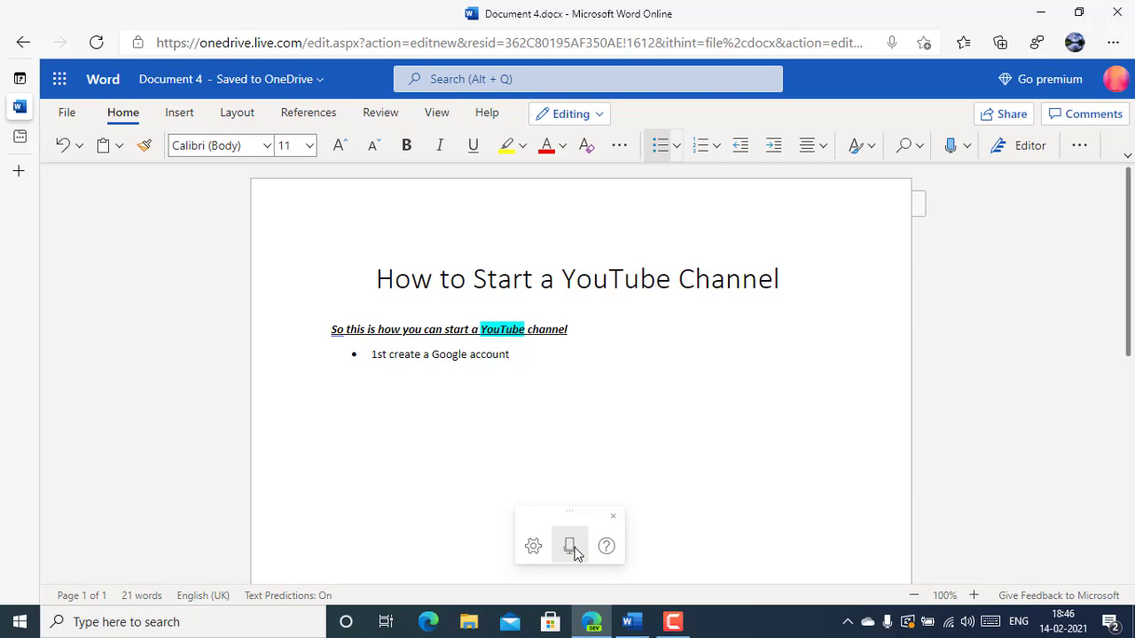
pyautogui.click(572, 548)
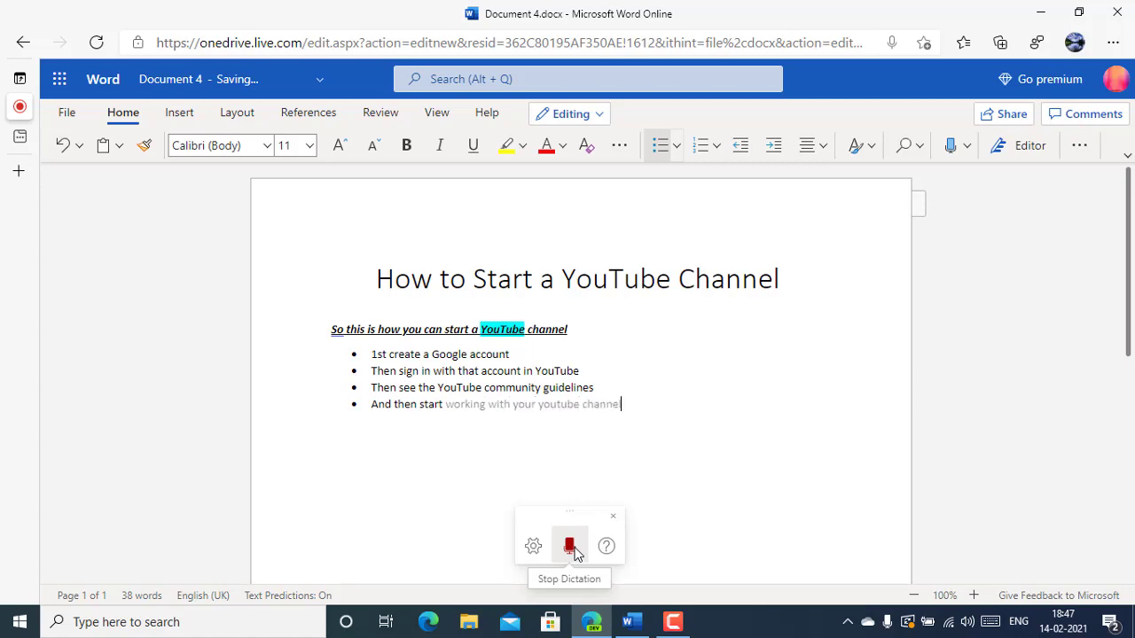
pyautogui.click(572, 548)
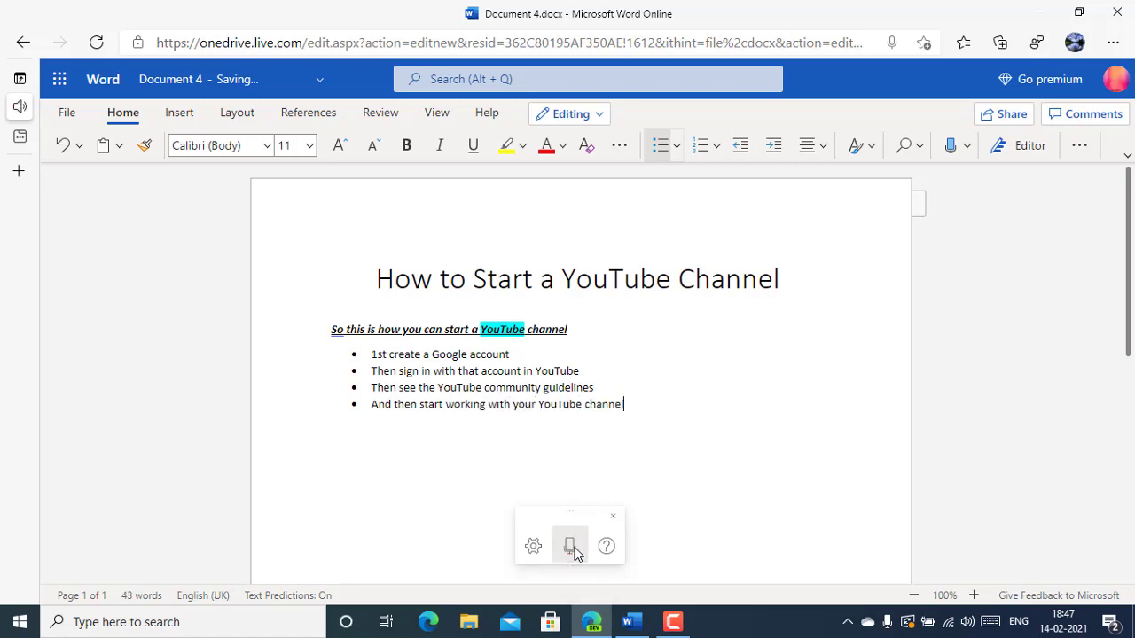
# End the bulleted list after its fourth item with the voice command "exit list".
pyautogui.click(572, 547)
pyautogui.click(579, 533)
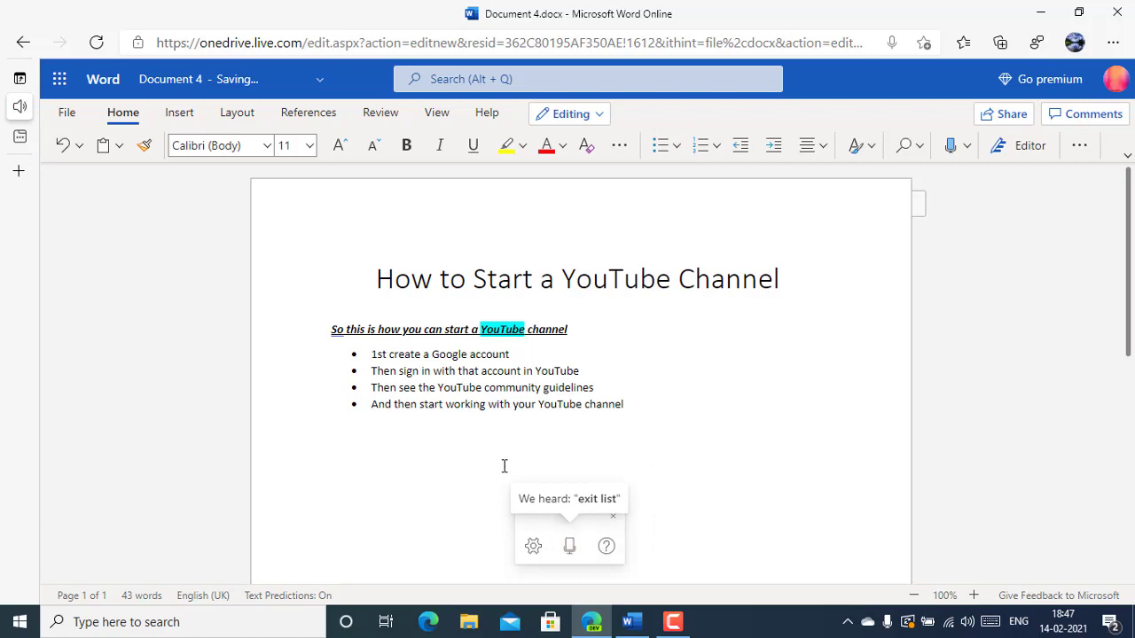
pyautogui.scroll(-5, 439, 454)
pyautogui.scroll(5, 473, 479)
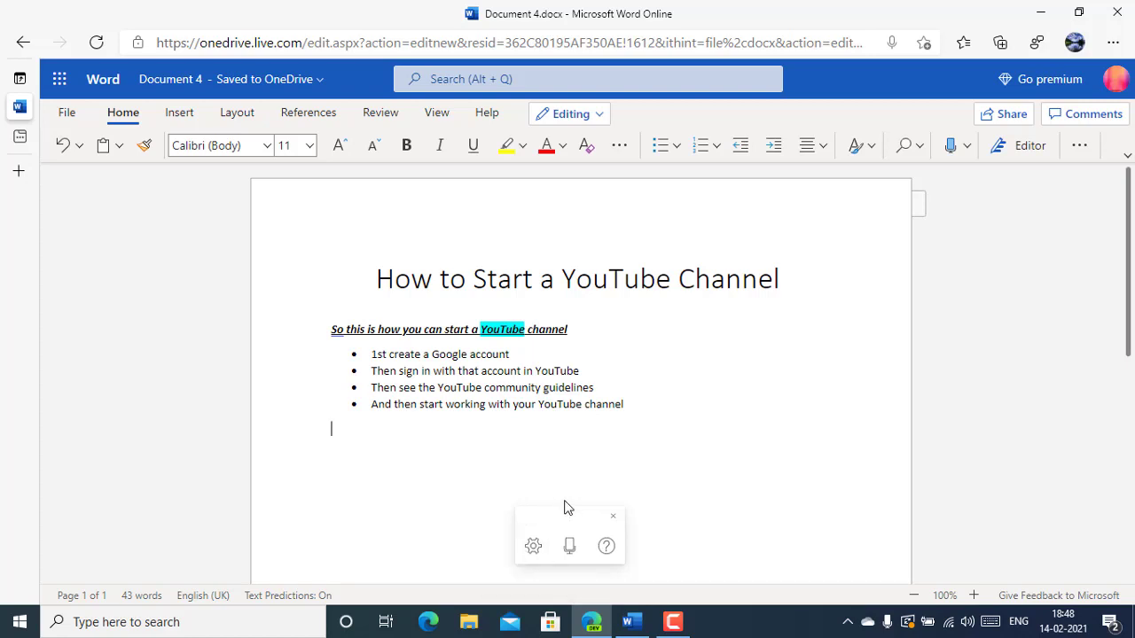
# Enable Auto punctuation in the dictation settings and close the settings.
pyautogui.click(536, 545)
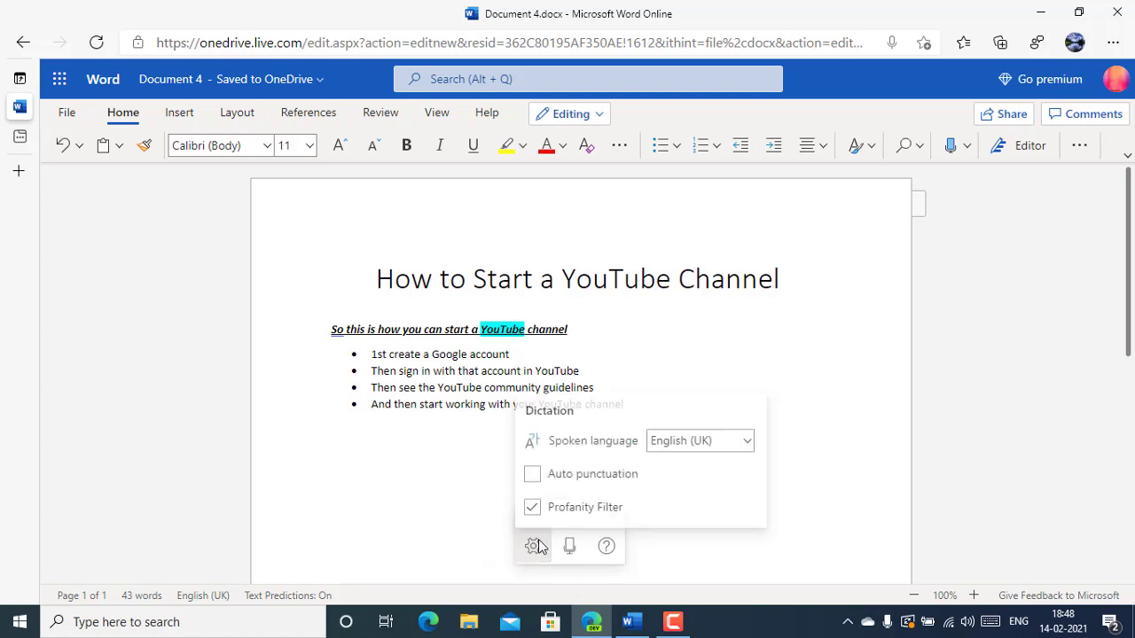
pyautogui.click(536, 474)
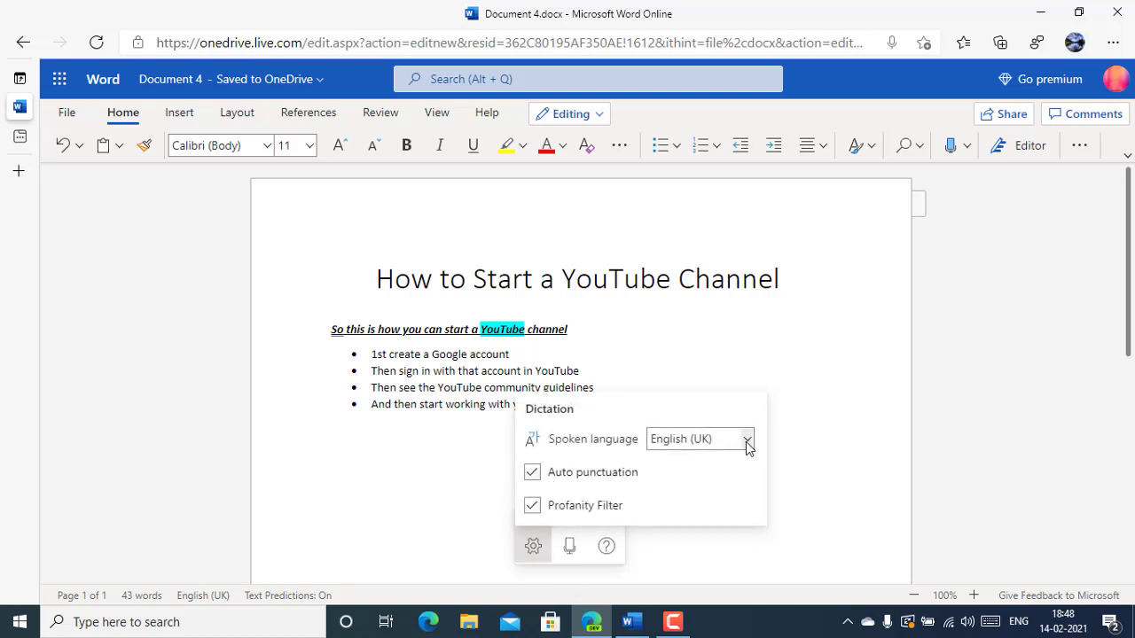
pyautogui.click(803, 378)
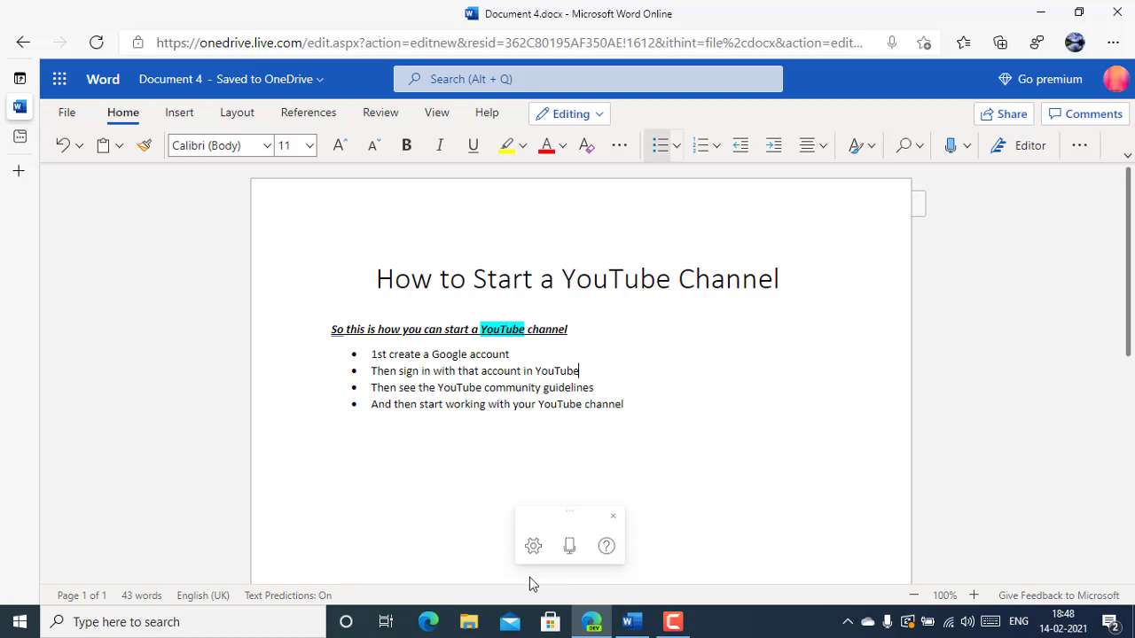
# Dictate "So this is how you can start a YouTube channel." on the empty line below the bulleted list.
pyautogui.click(633, 425)
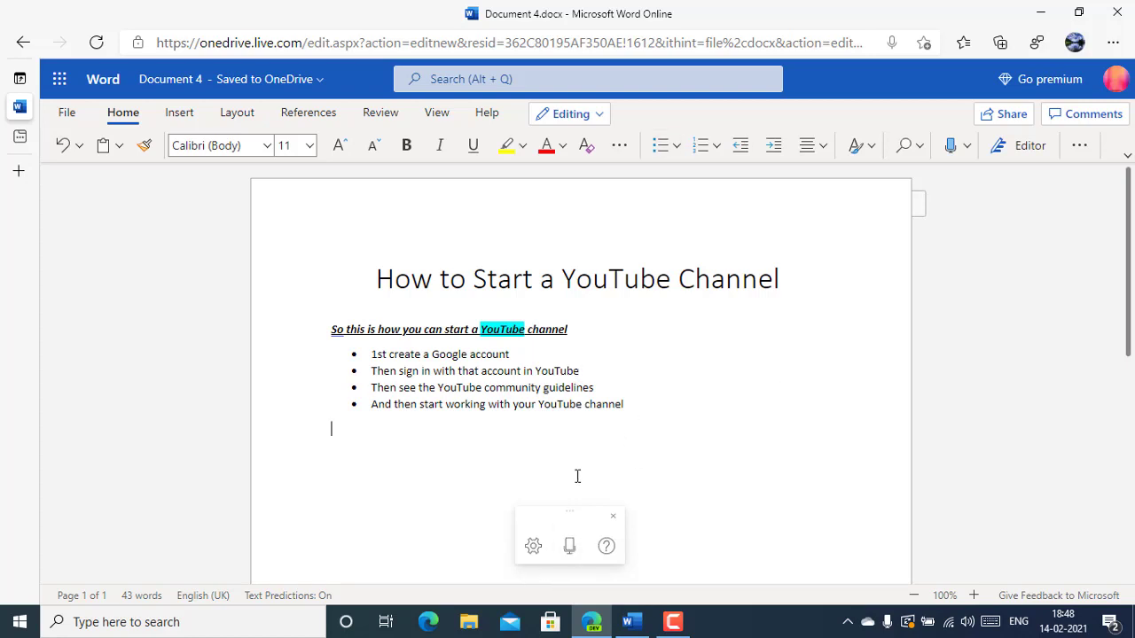
pyautogui.click(570, 547)
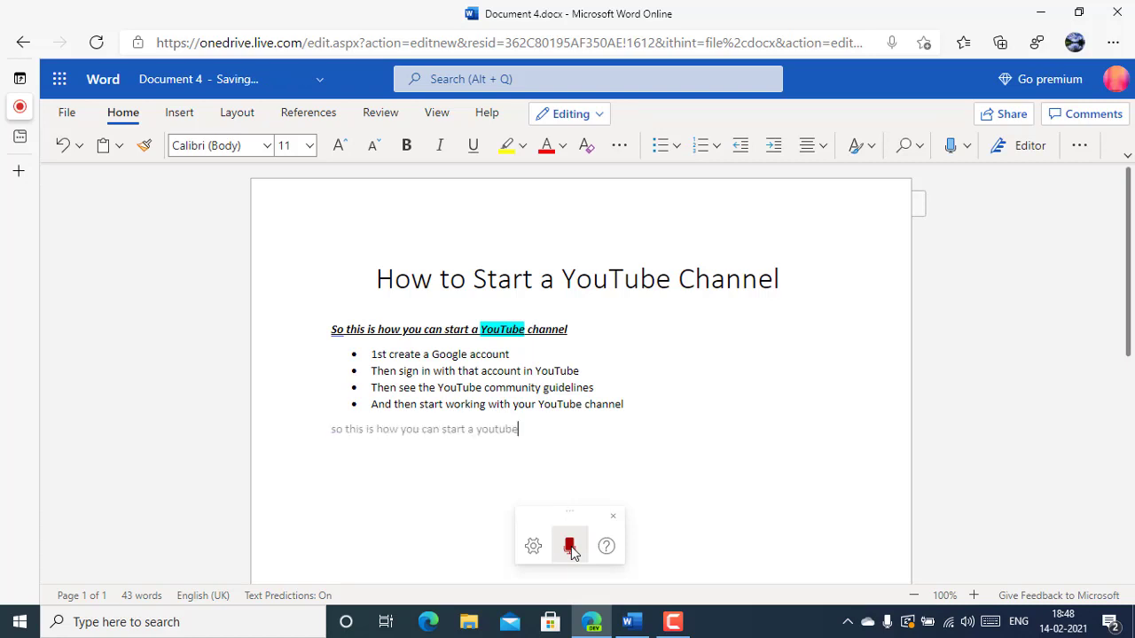
pyautogui.click(571, 548)
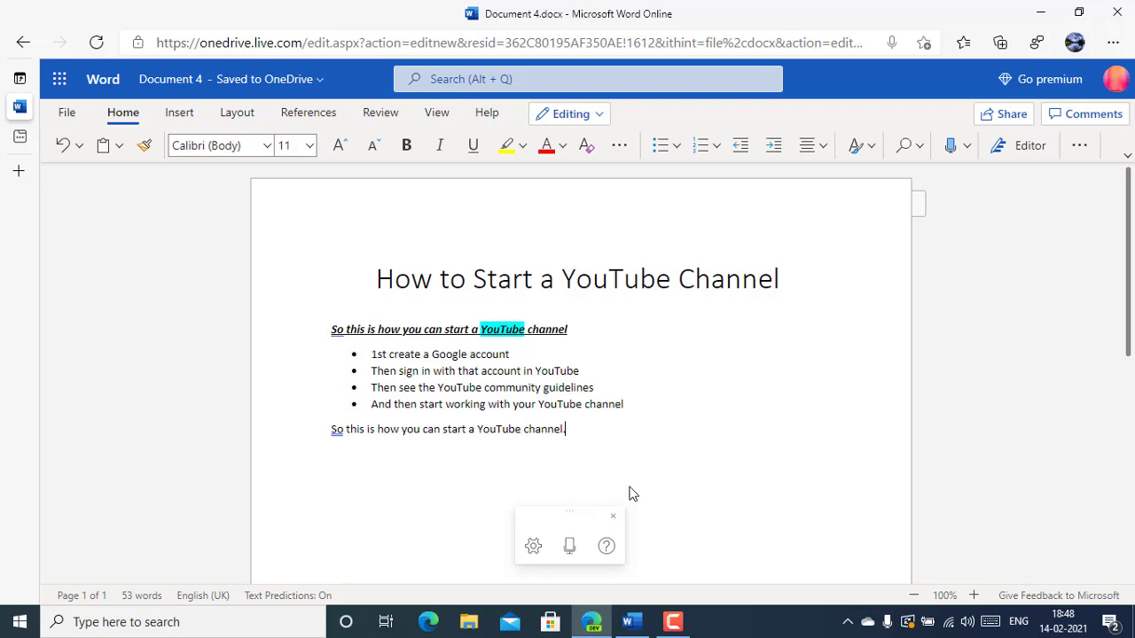
# Dictate an ellipsis, an ampersand, a percent sign, a smiley face and a frowny face after the last sentence.
pyautogui.click(570, 545)
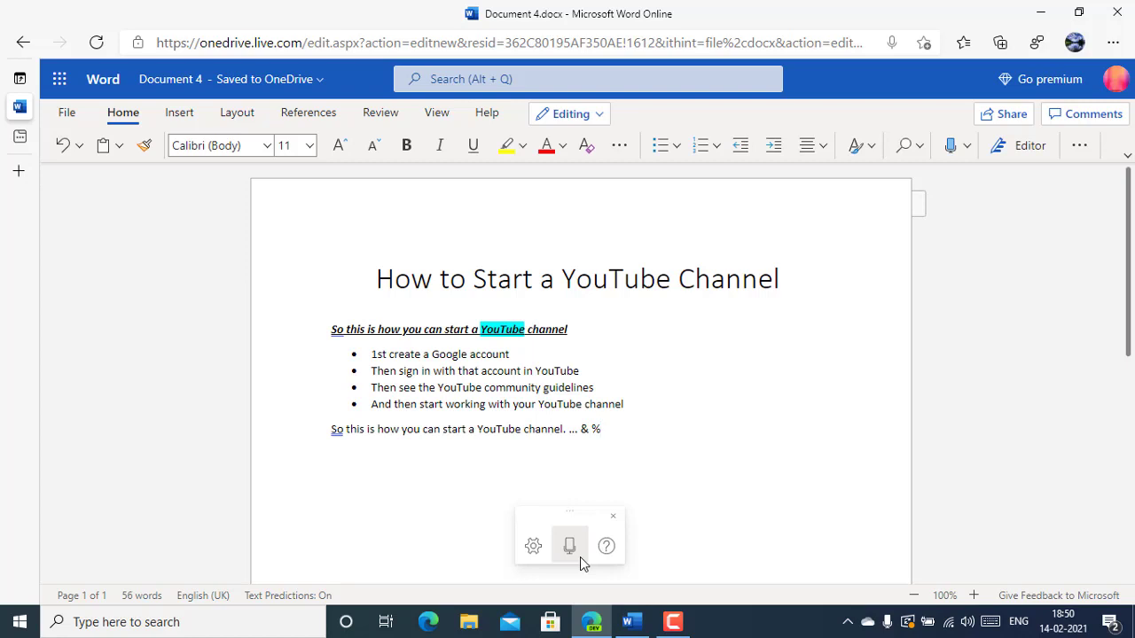
pyautogui.click(580, 557)
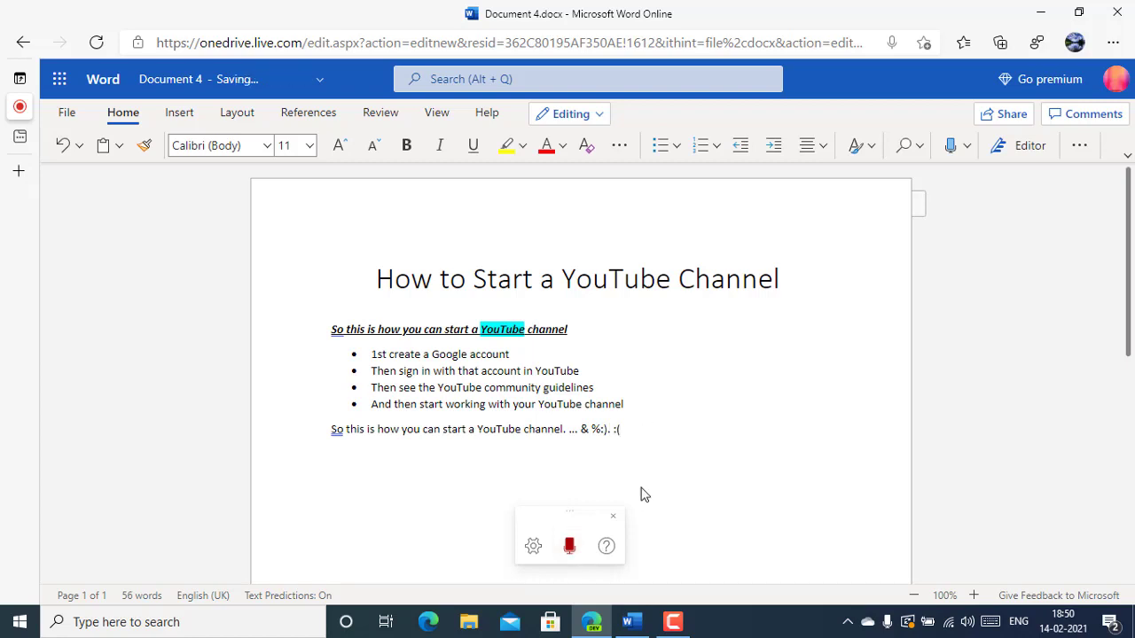
pyautogui.click(580, 548)
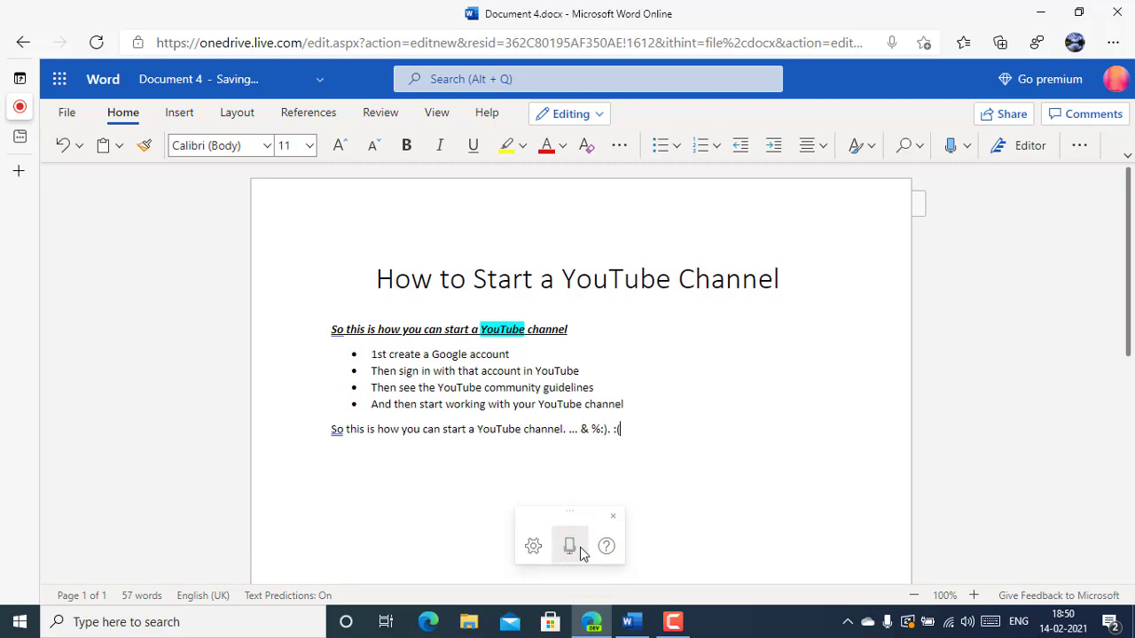
pyautogui.scroll(-6, 487, 373)
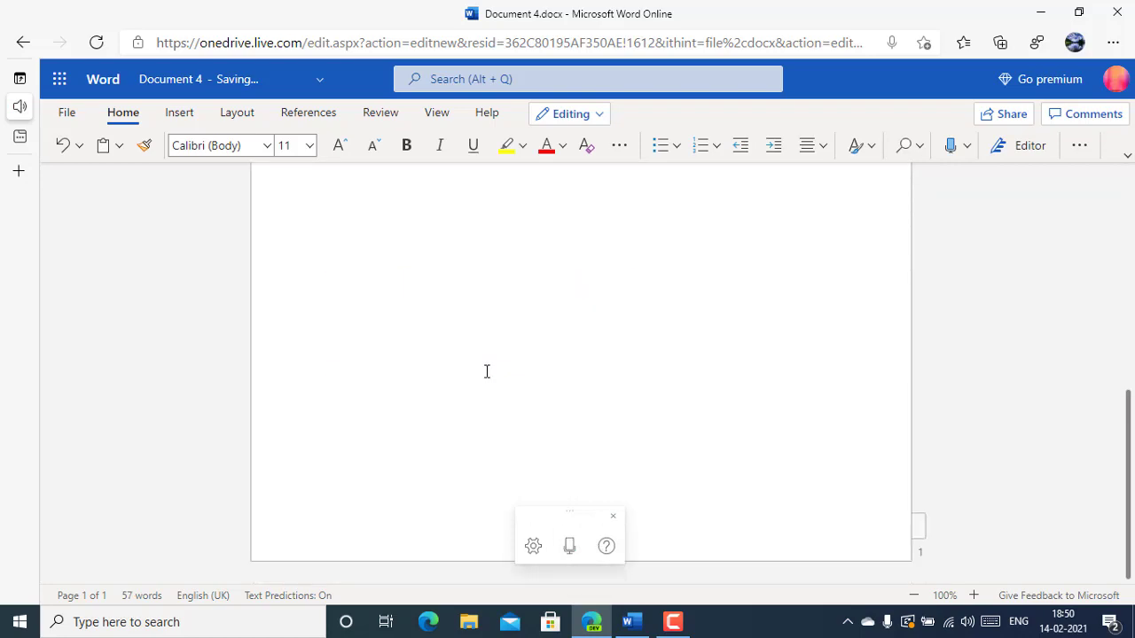
pyautogui.scroll(6, 487, 371)
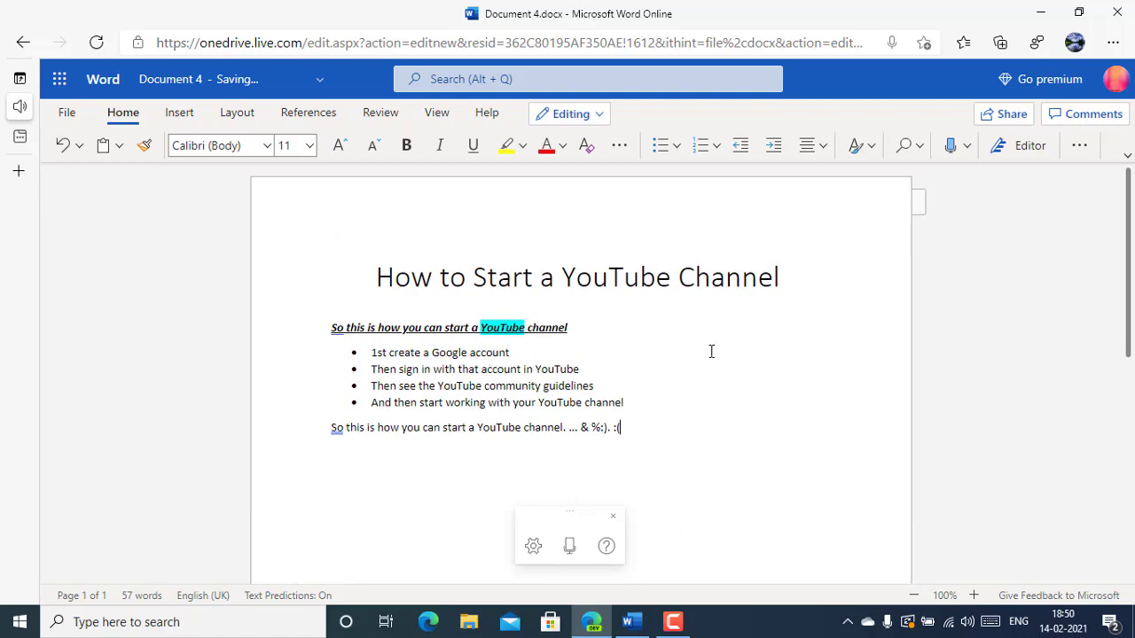
# Minimize the browser and desktop Word windows to return to the desktop.
pyautogui.click(1031, 13)
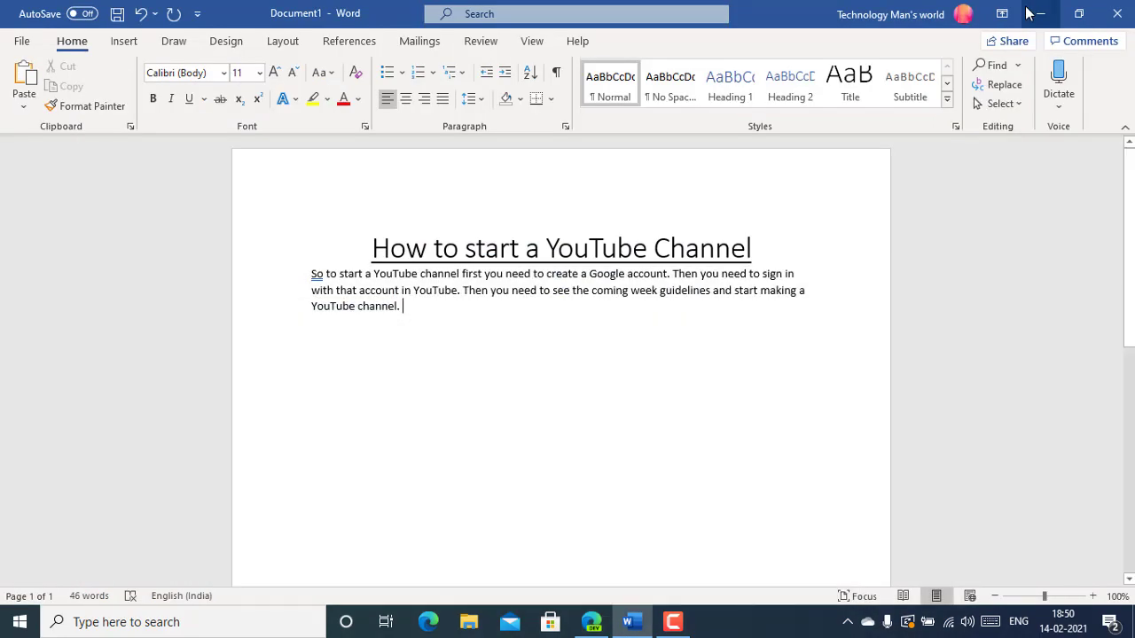
pyautogui.click(1037, 14)
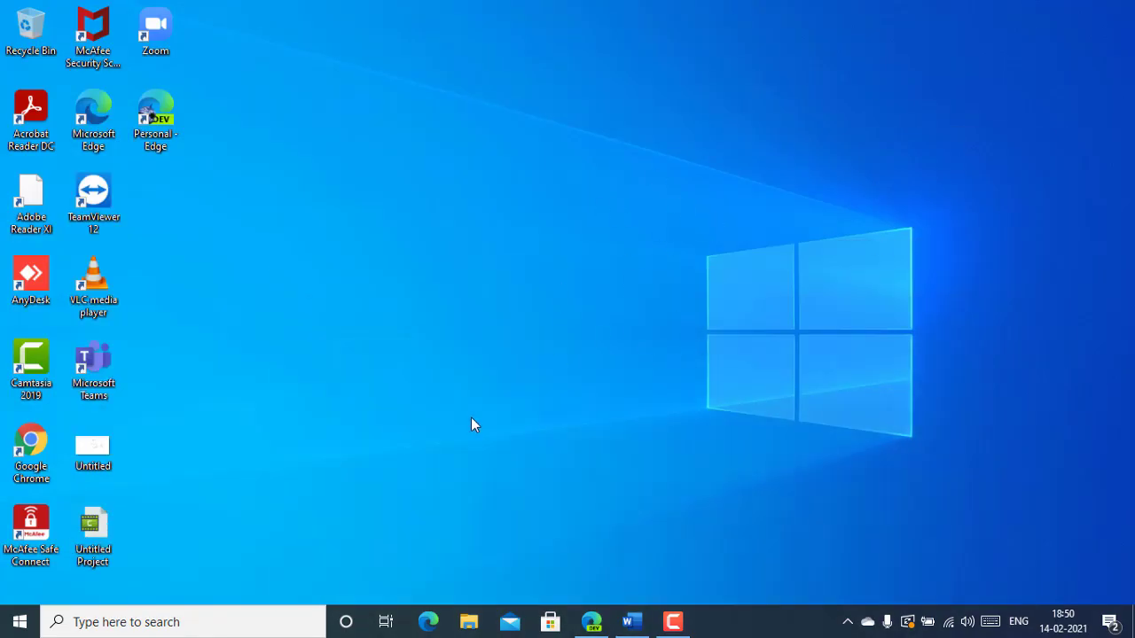